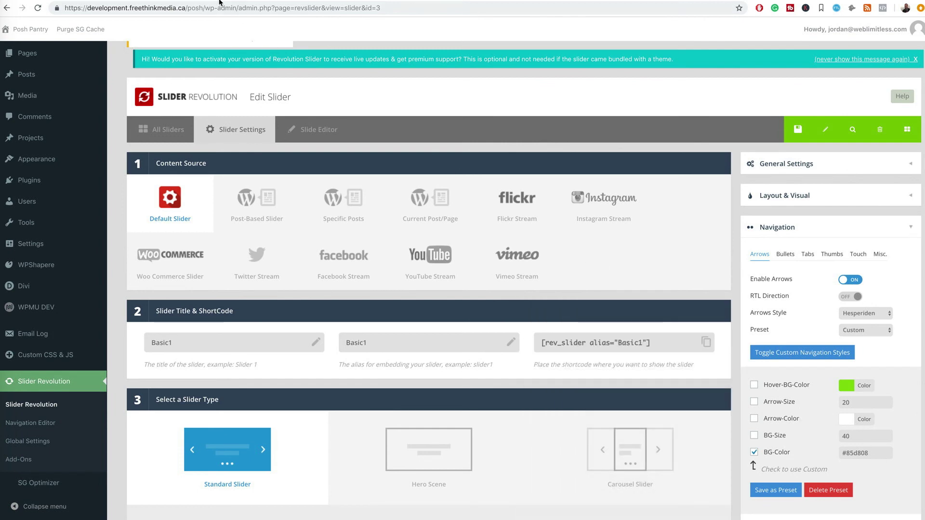
Reload the live Posh Pantry homepage, visit the Dashboard, and return to the homepage
key(ctrl+Tab)
click(38, 8)
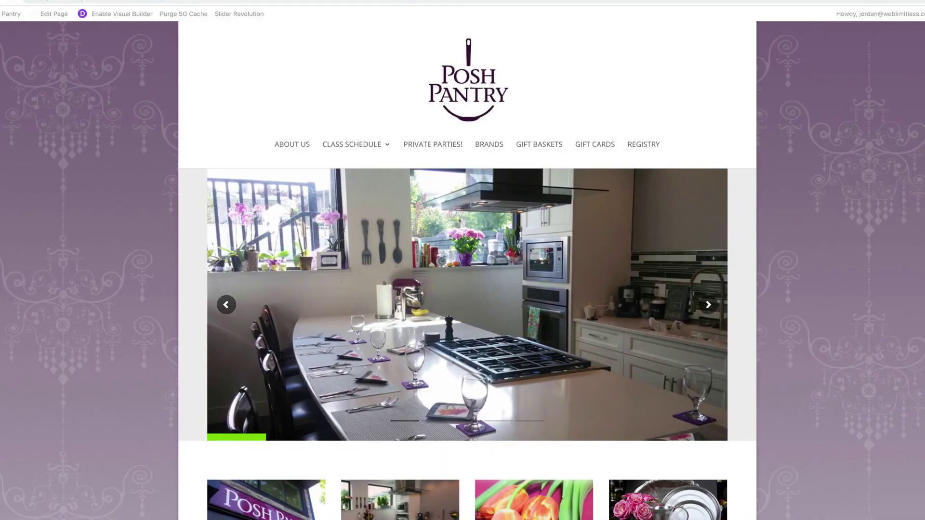
key(ctrl+Left)
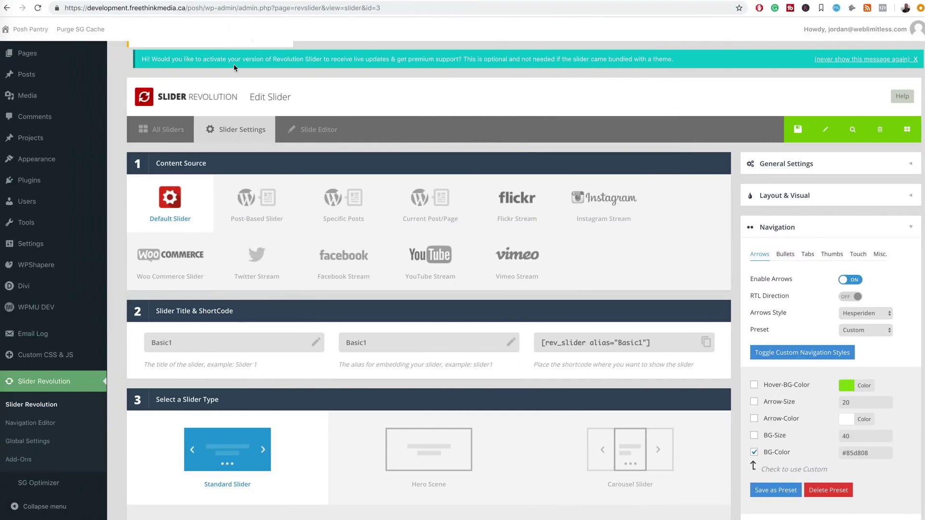
key(ctrl+Right)
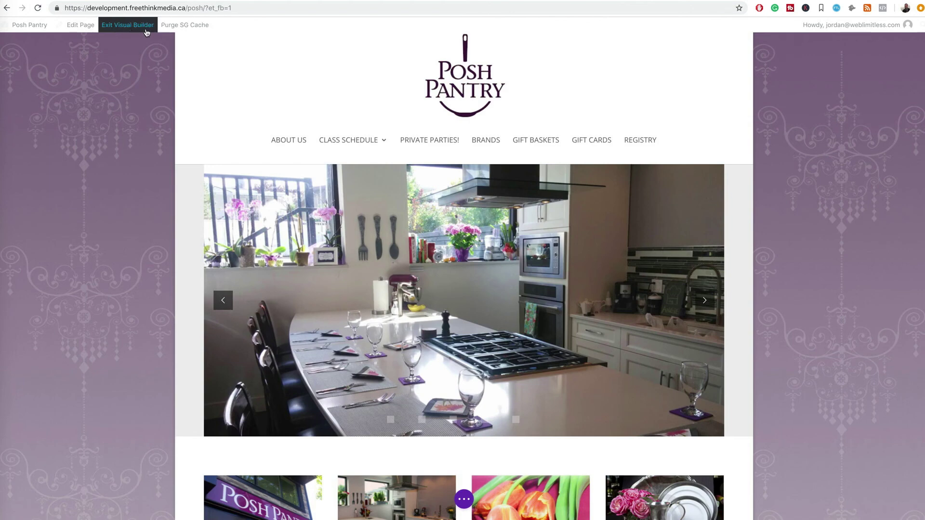
mouse_move(30, 28)
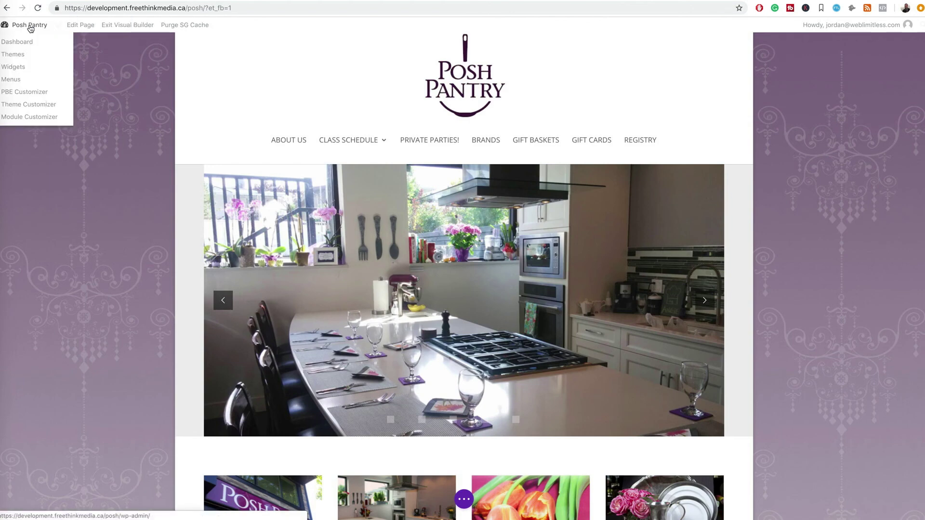
click(30, 28)
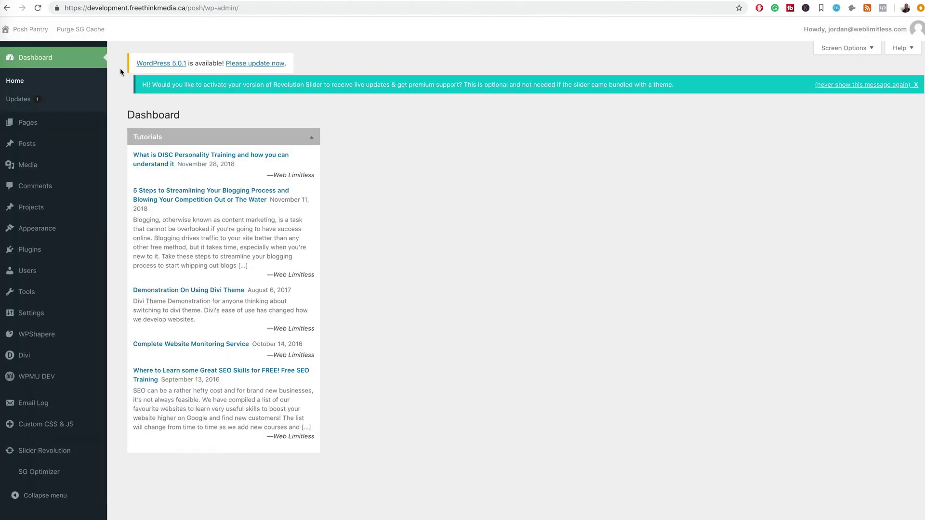
click(42, 37)
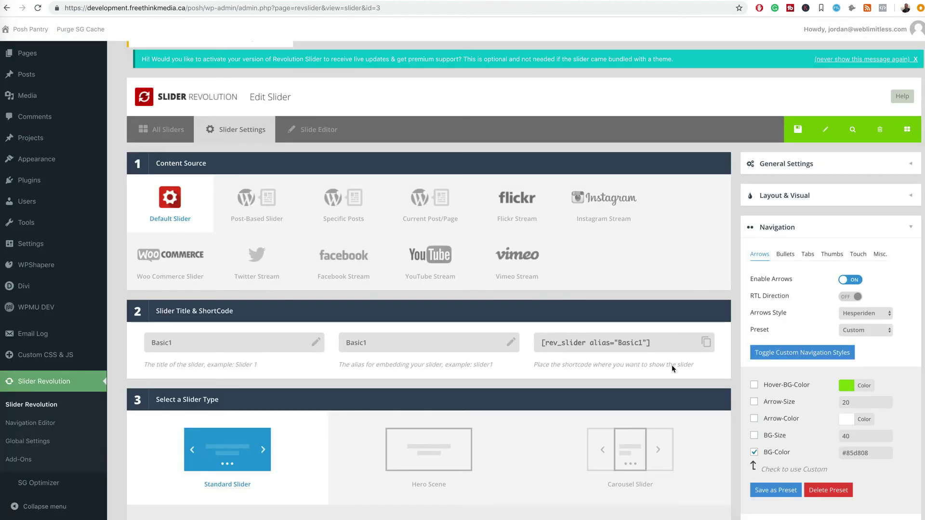
mouse_move(819, 340)
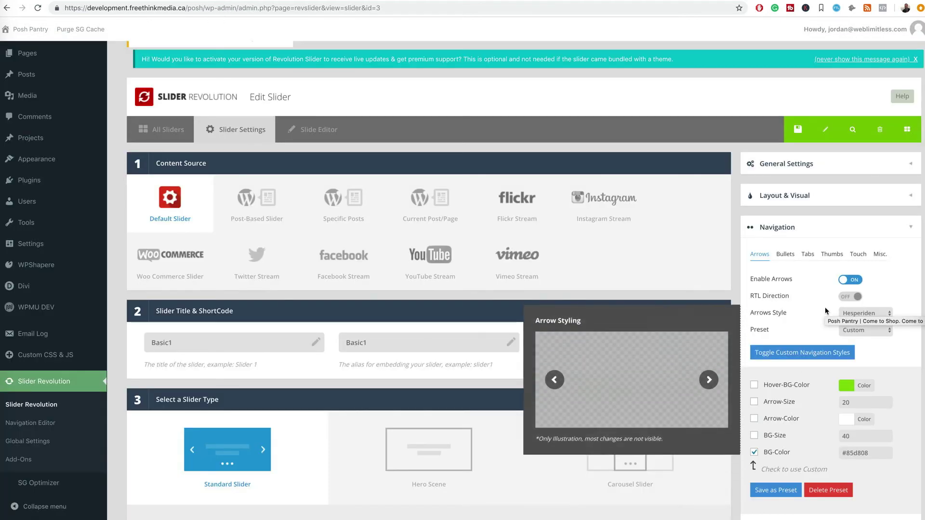
scroll(827, 328, down, 1)
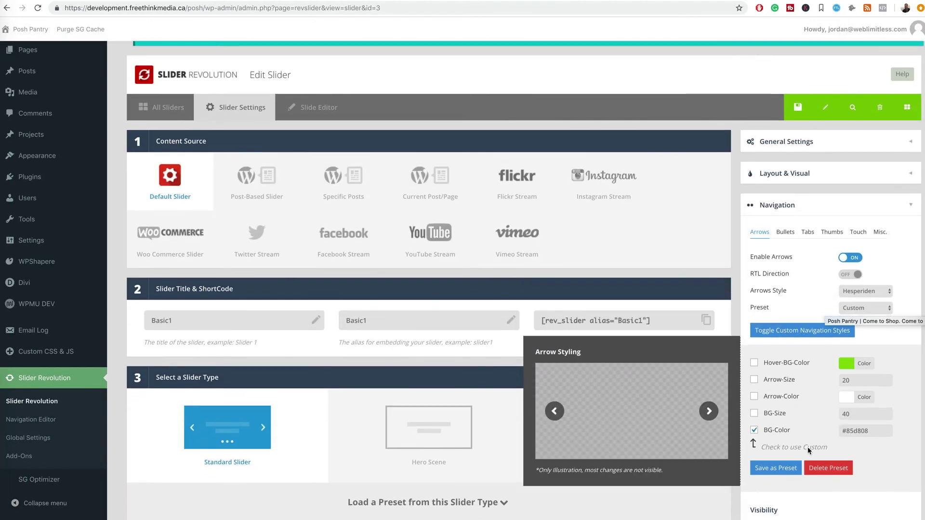
double_click(862, 428)
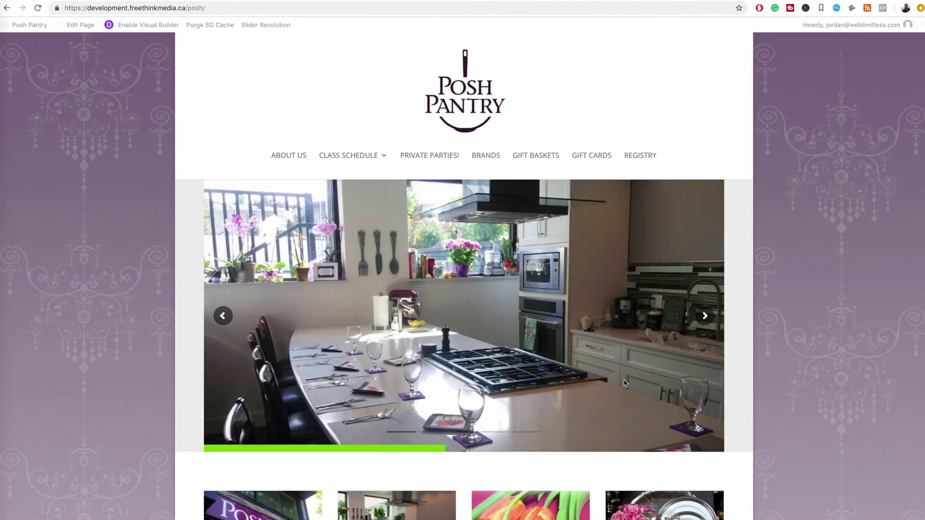
Inspect the footer's Navigation h4.title heading in DevTools to reveal its #85d808 bottom border
scroll(433, 355, down, 6)
scroll(432, 355, down, 5)
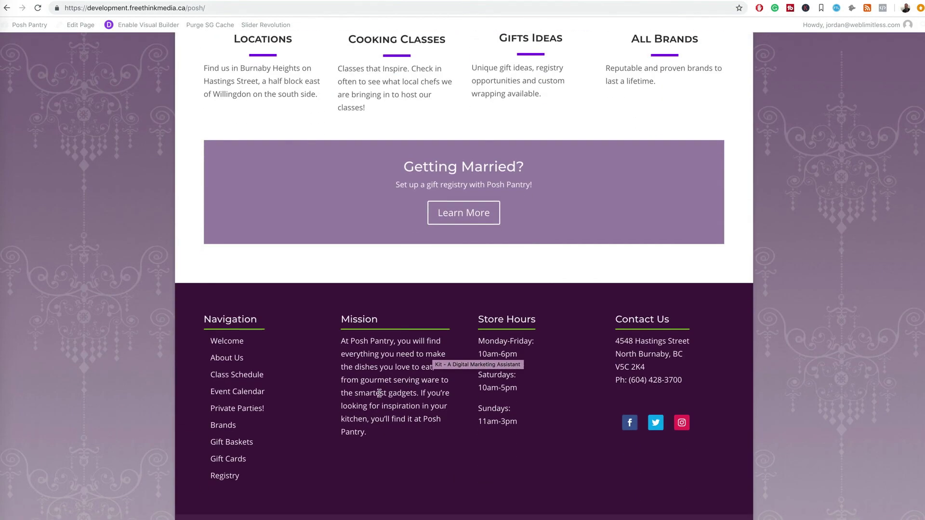
right_click(251, 329)
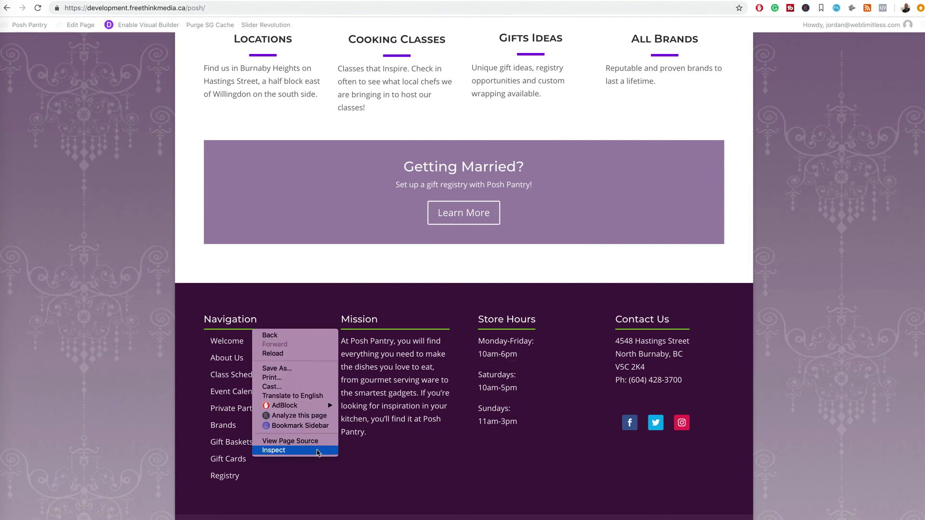
click(319, 452)
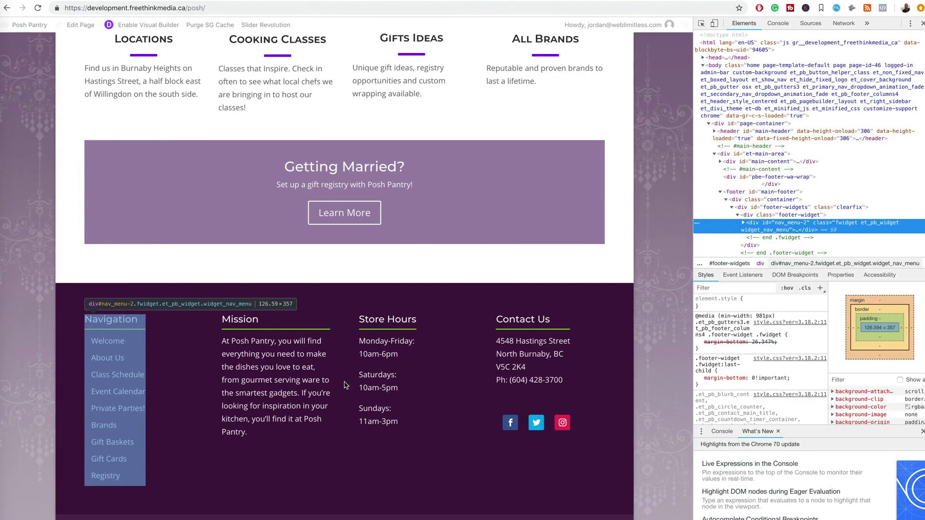
right_click(135, 320)
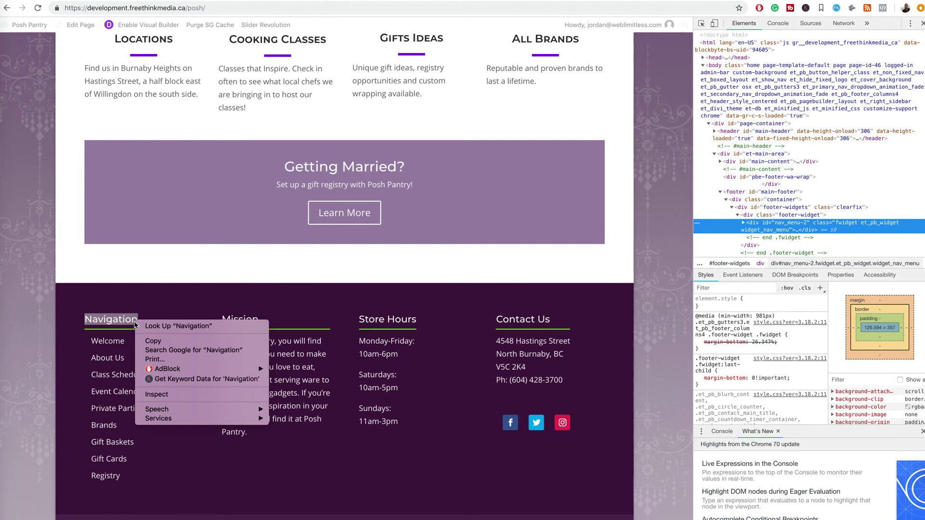
click(181, 396)
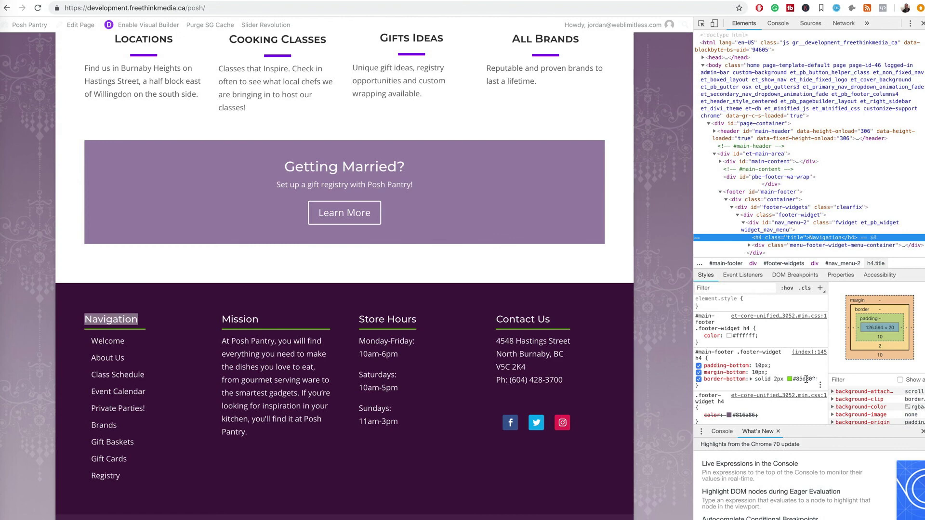
Convert the #85d808 border colour to RGBA with 0.99 alpha and select the rgba numbers
click(790, 379)
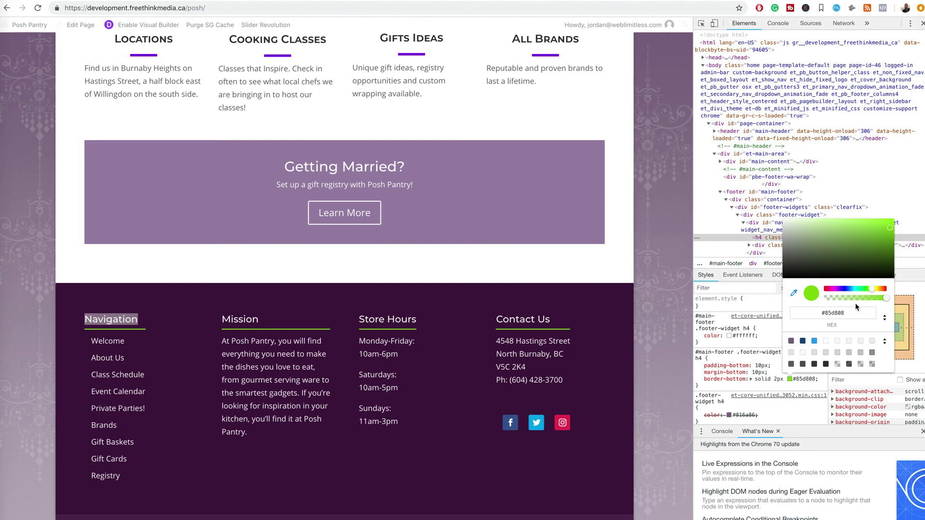
click(885, 318)
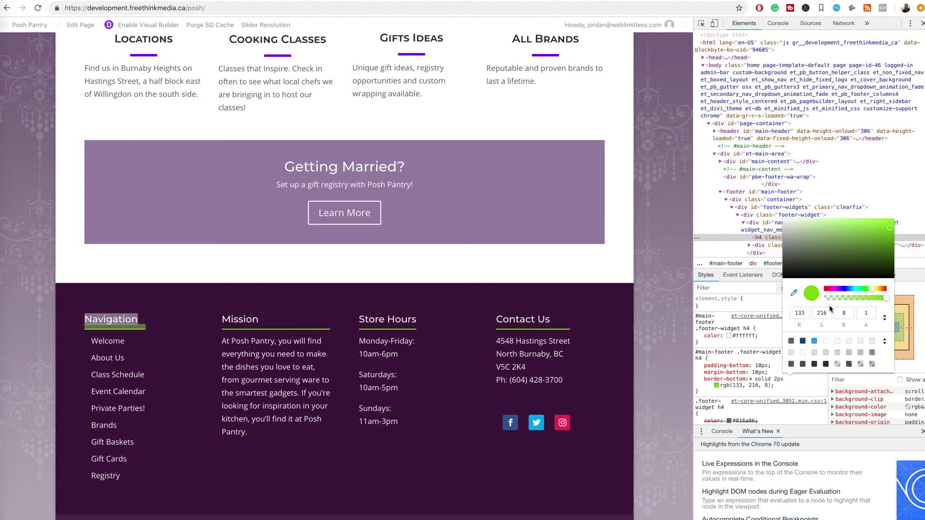
click(886, 299)
click(802, 392)
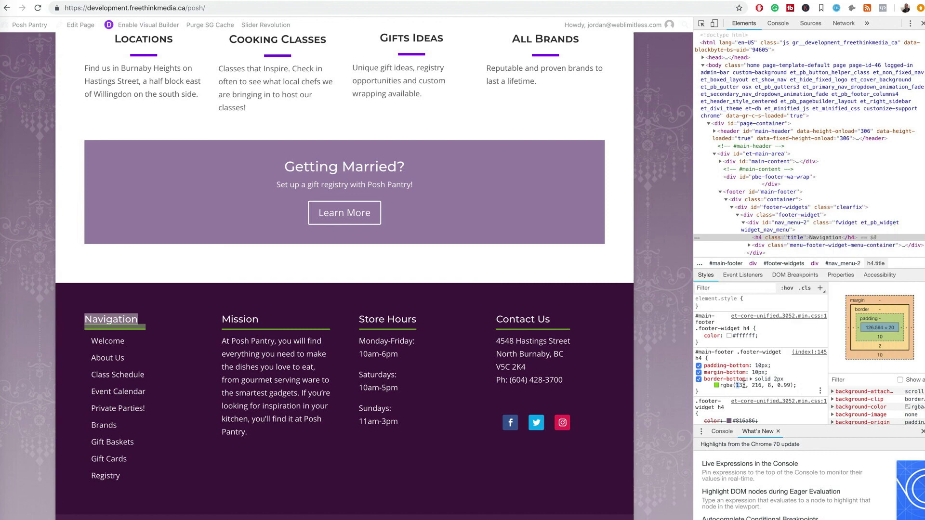
drag(744, 385, 788, 383)
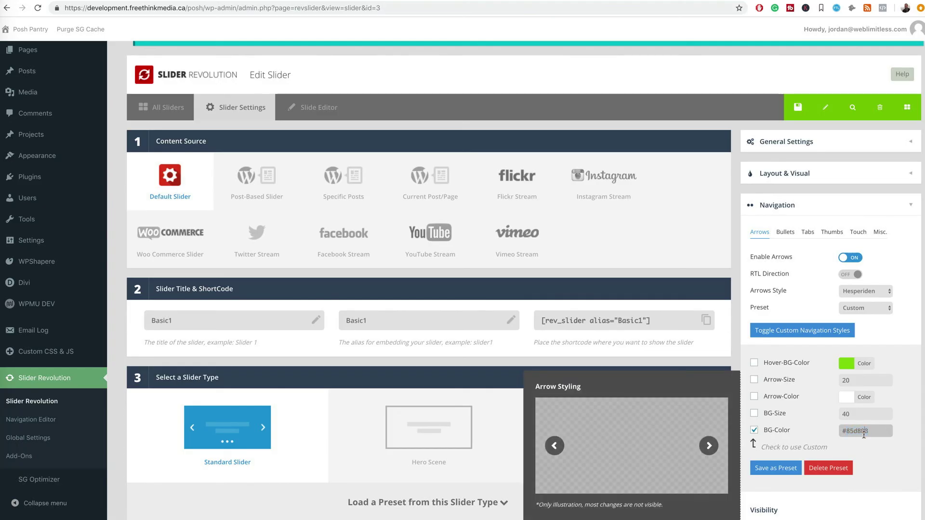
Paste 133, 216, 8, 0.99 into the arrow BG-Color field and dismiss the preset dialog
triple_click(864, 434)
text(133, 216, 8, 0.99)
click(775, 469)
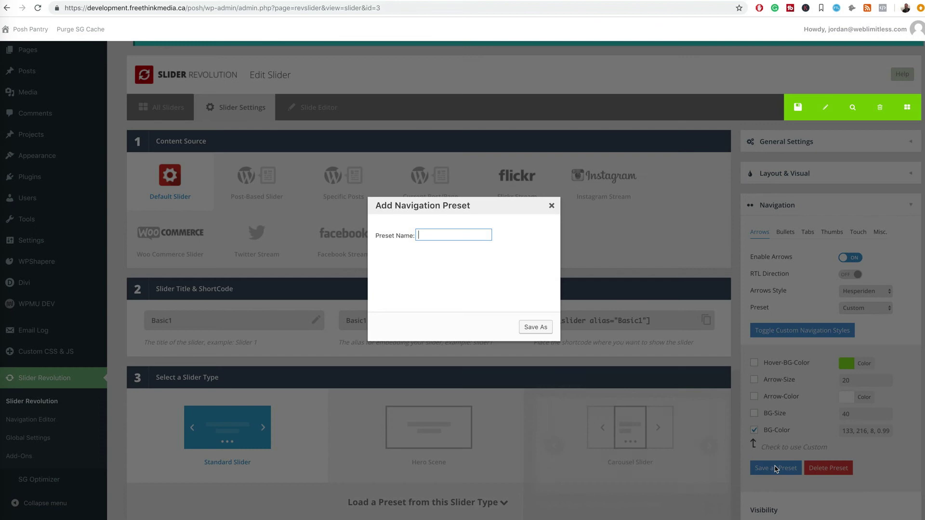
click(551, 206)
Save the slider settings and reload the front-end homepage to preview the arrows
click(751, 108)
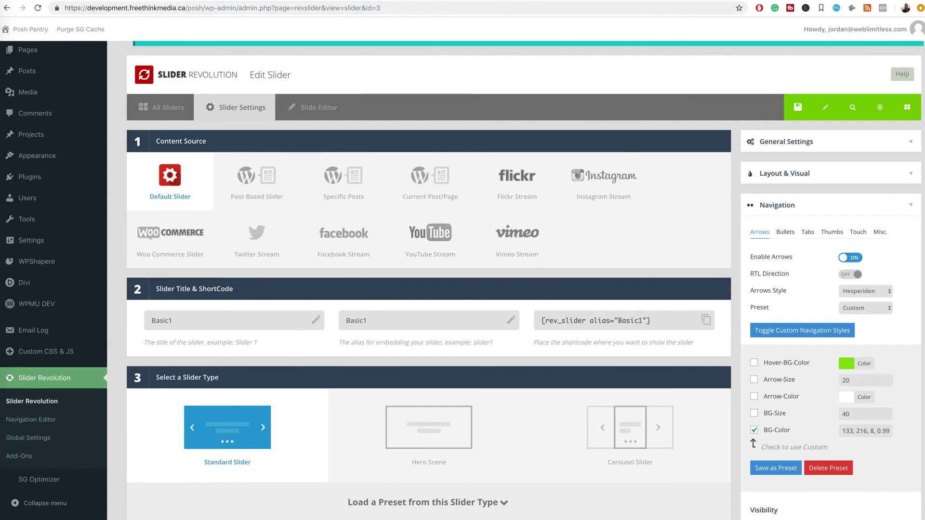
key(ctrl+Tab)
click(38, 8)
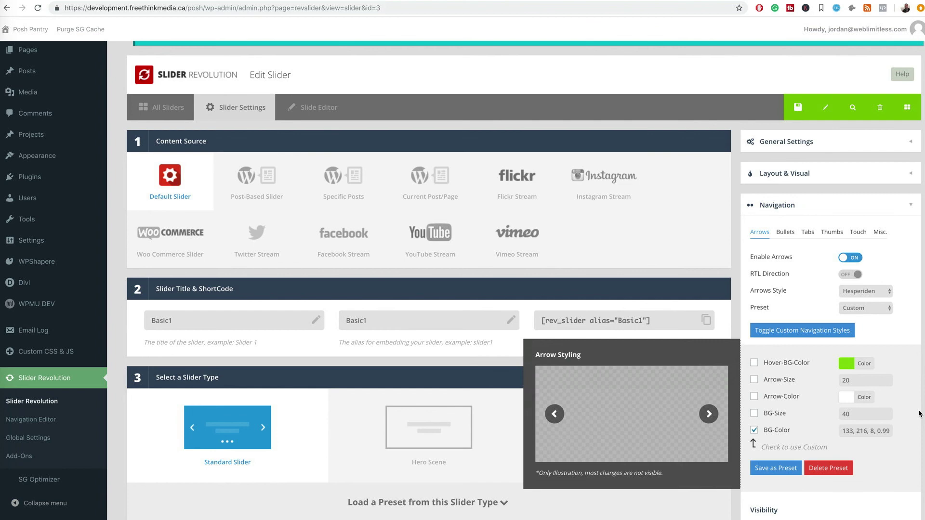
Enable a custom arrow hover background colour at 56% opacity
click(754, 362)
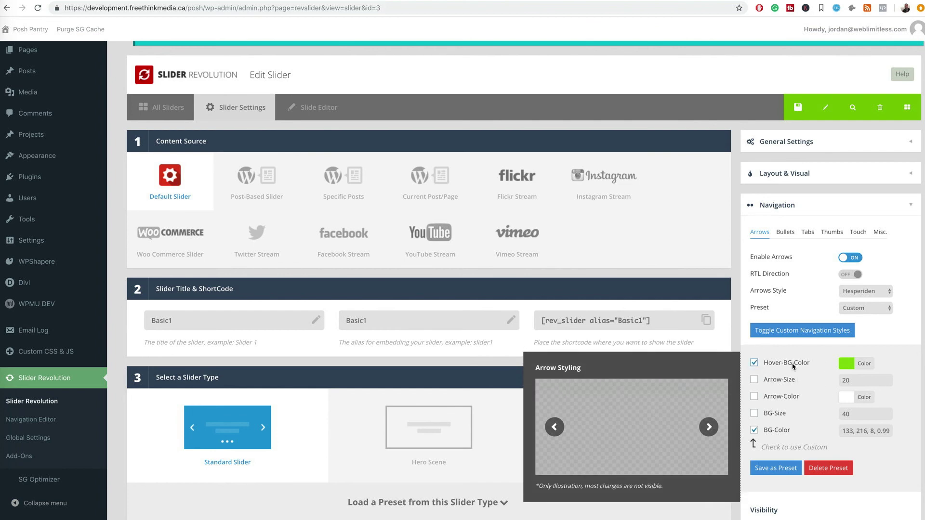
click(864, 364)
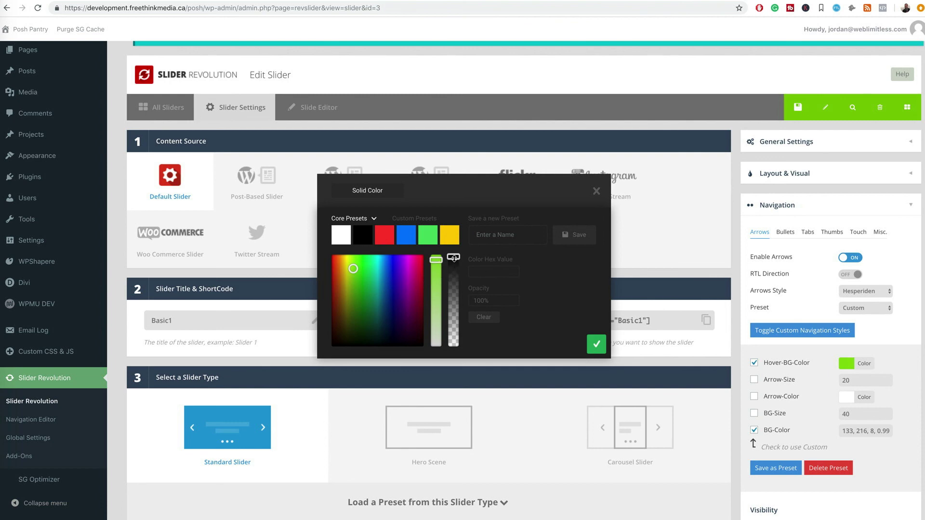
drag(454, 259, 458, 297)
click(592, 343)
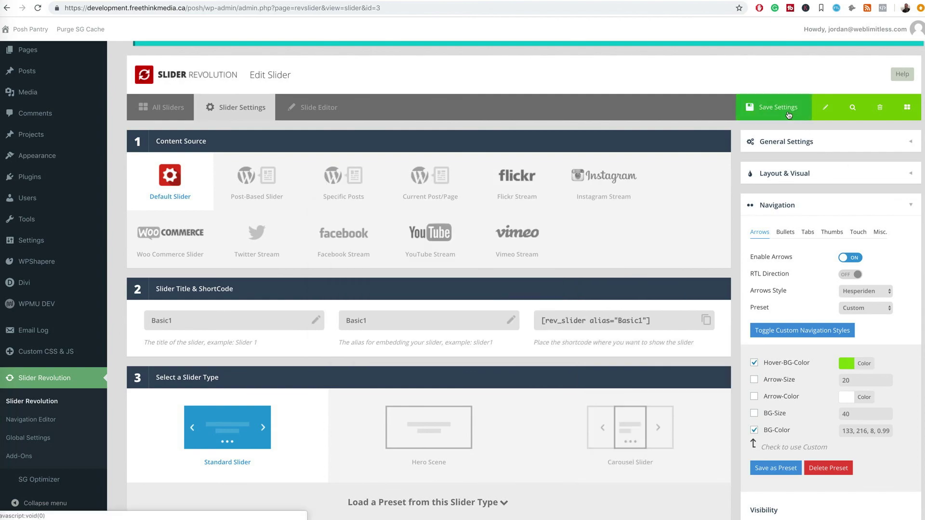
Save the slider settings and reload the live homepage to see the new arrow colour
click(786, 115)
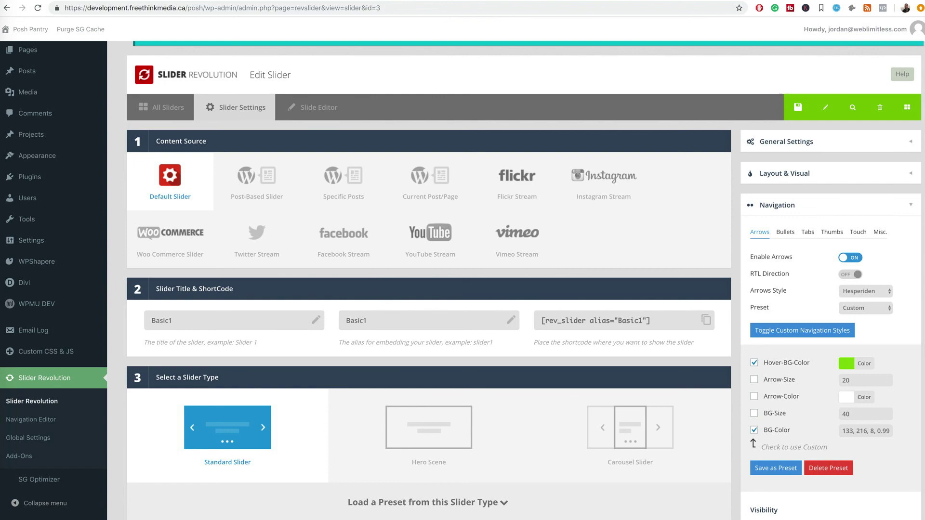
key(ctrl+Tab)
click(38, 8)
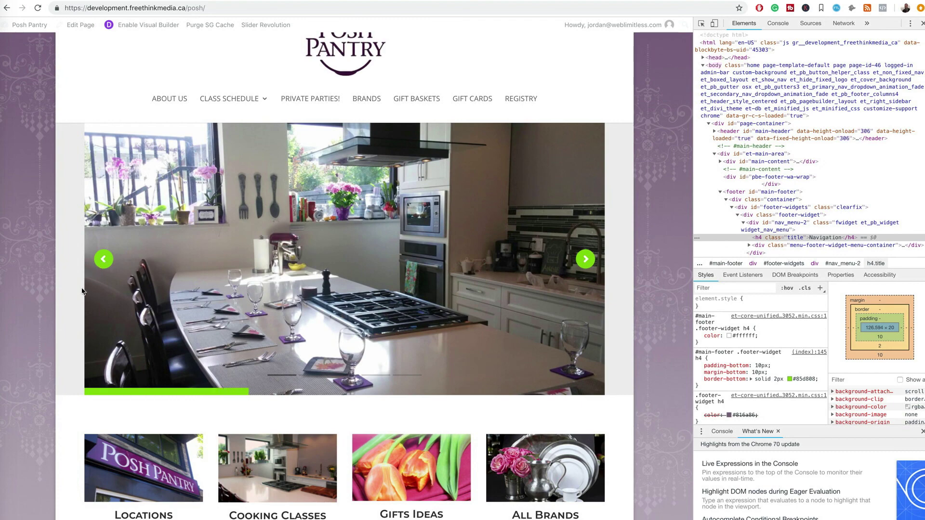
Inspect the footer Navigation widget and select its h4 heading element in the Elements tree
scroll(82, 292, down, 10)
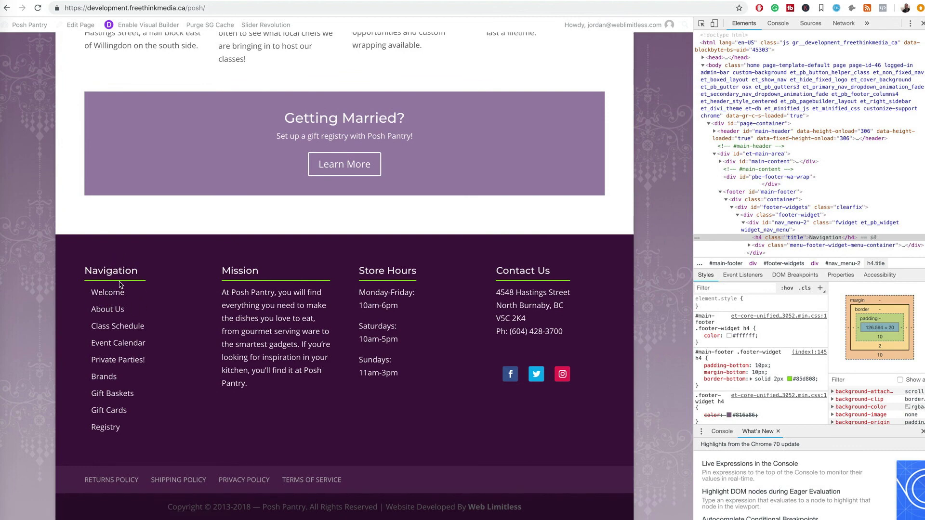
right_click(120, 285)
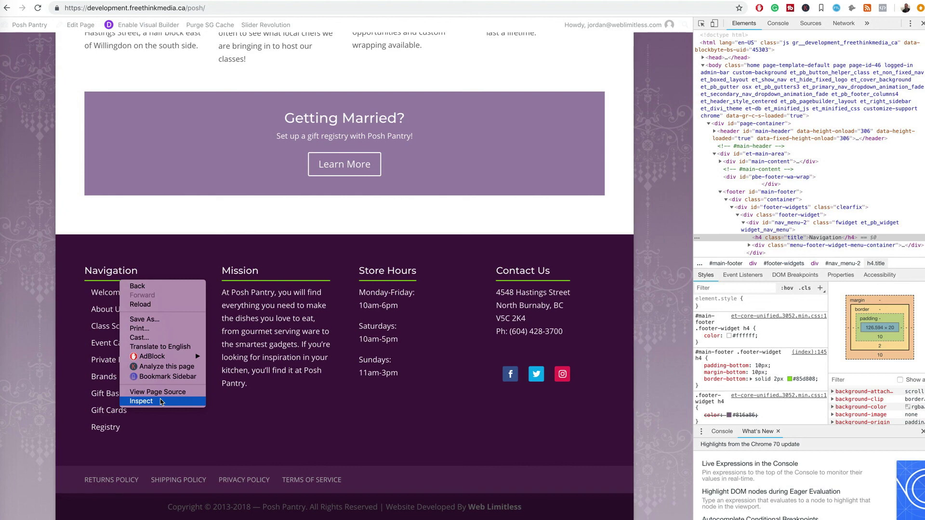
click(150, 404)
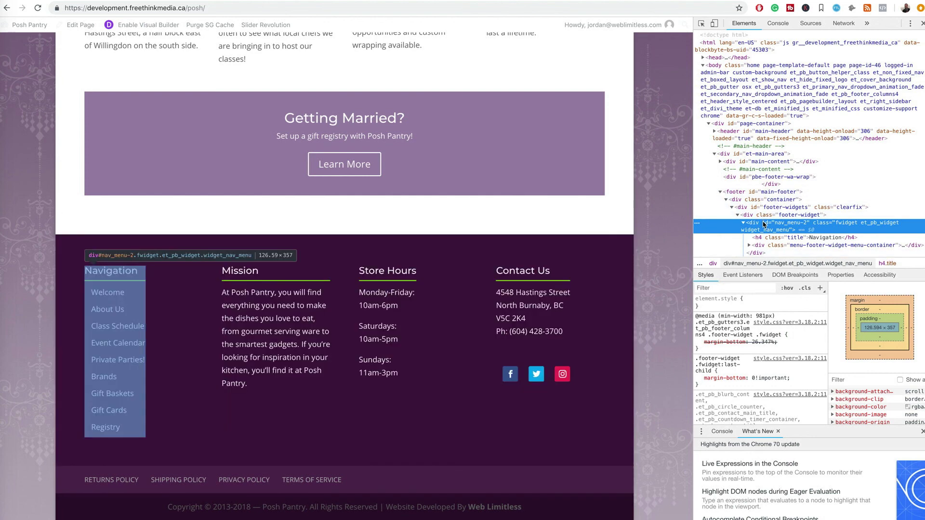
scroll(759, 226, down, 2)
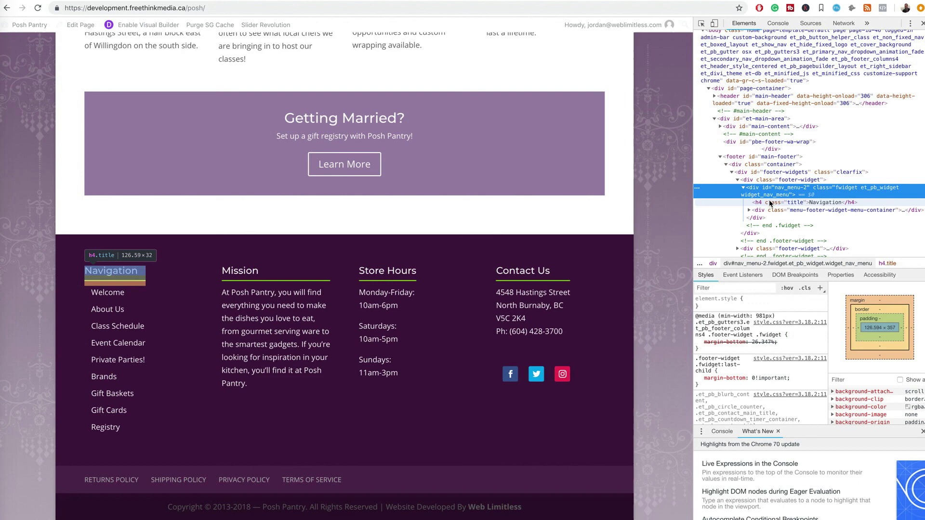
click(771, 203)
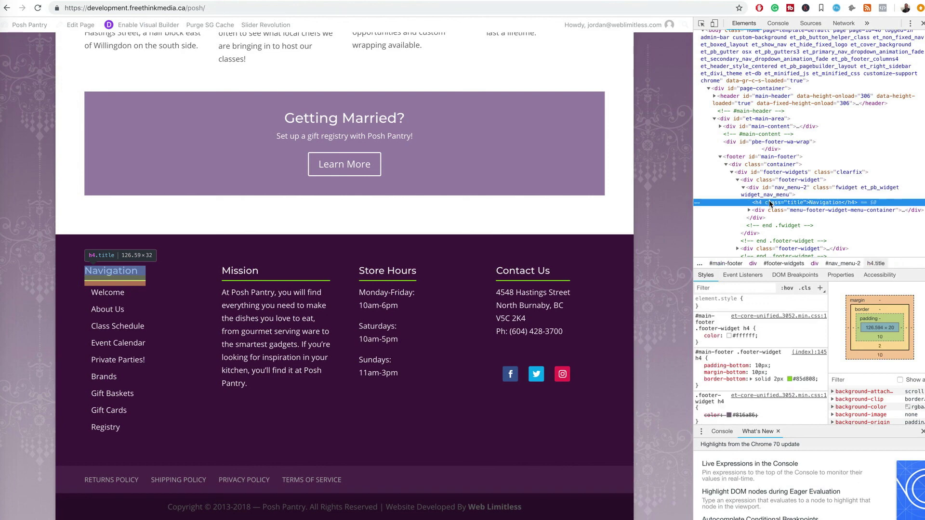
Abandon the unfinished color property on the heading and inspect the page body instead
click(745, 300)
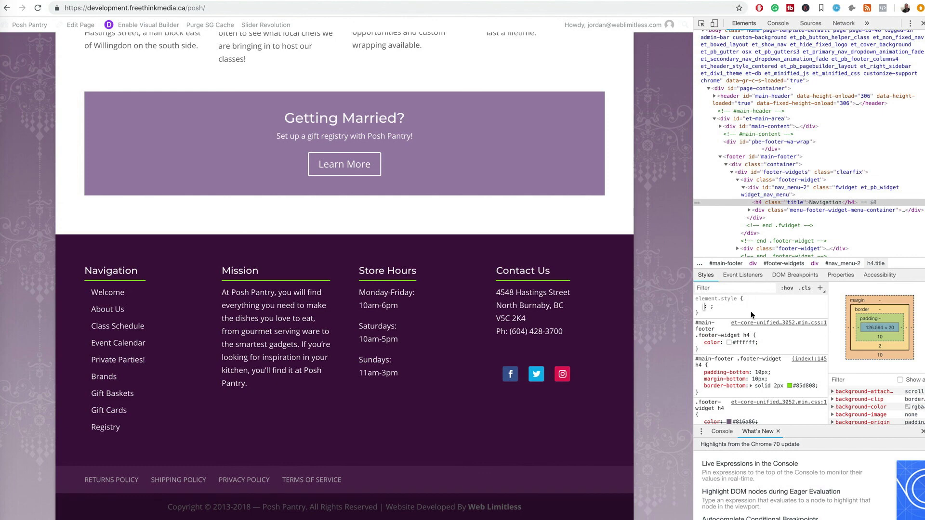
text(colo)
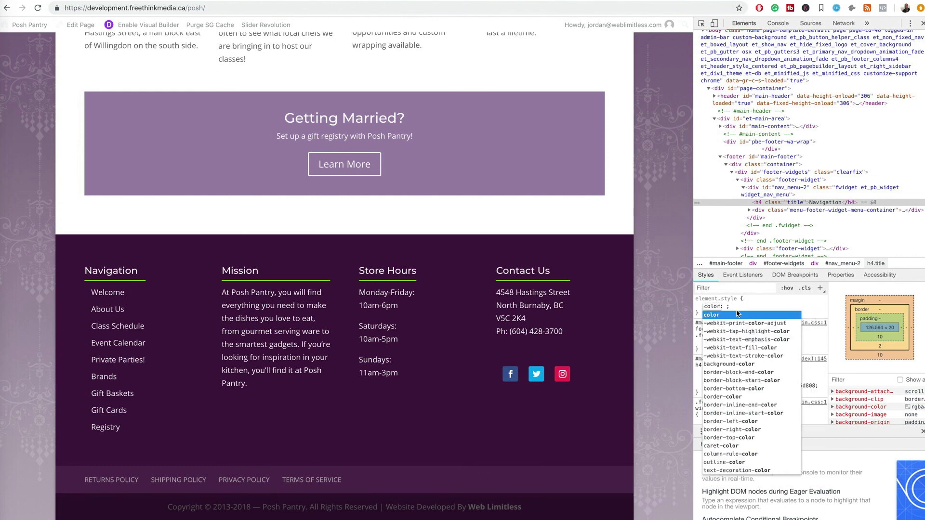
key(Escape)
right_click(646, 172)
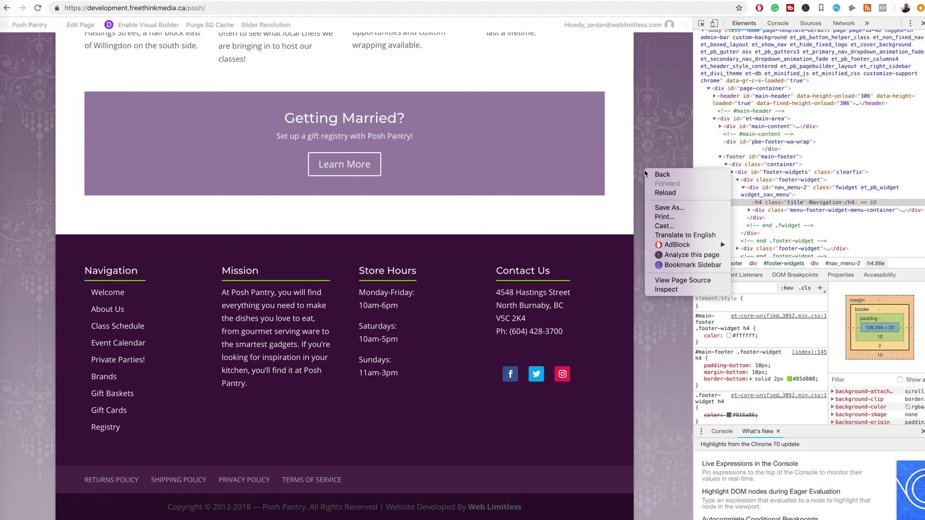
click(661, 291)
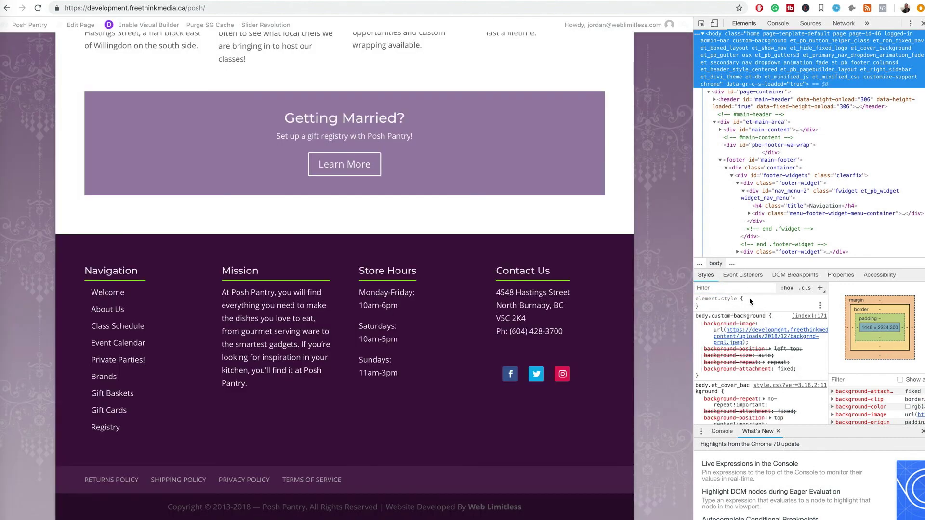
Add the inline declaration color: #000 to the body's element.style
click(750, 301)
text(color)
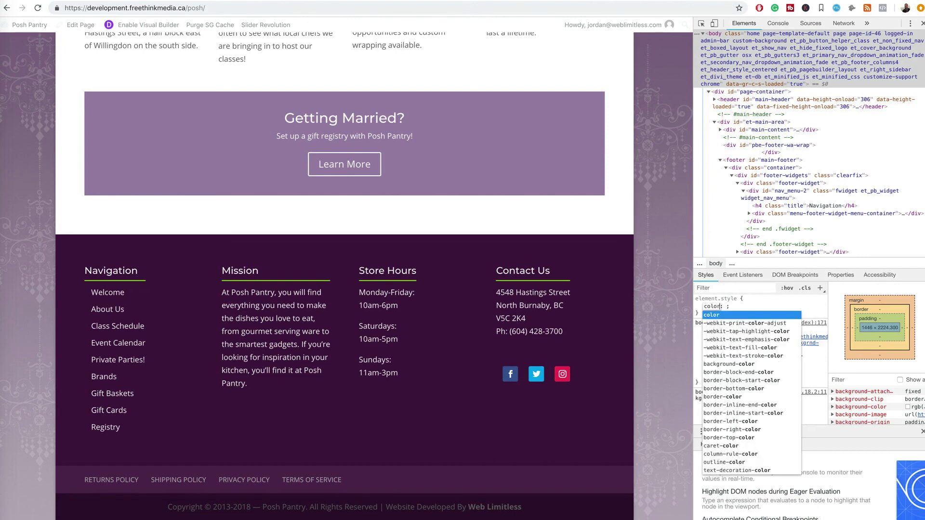
text(: )
text(#000)
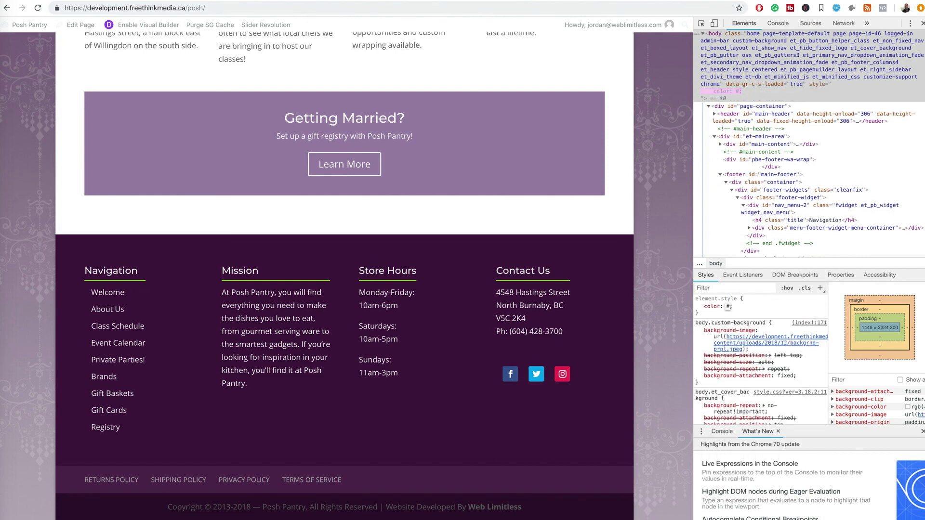
key(Return)
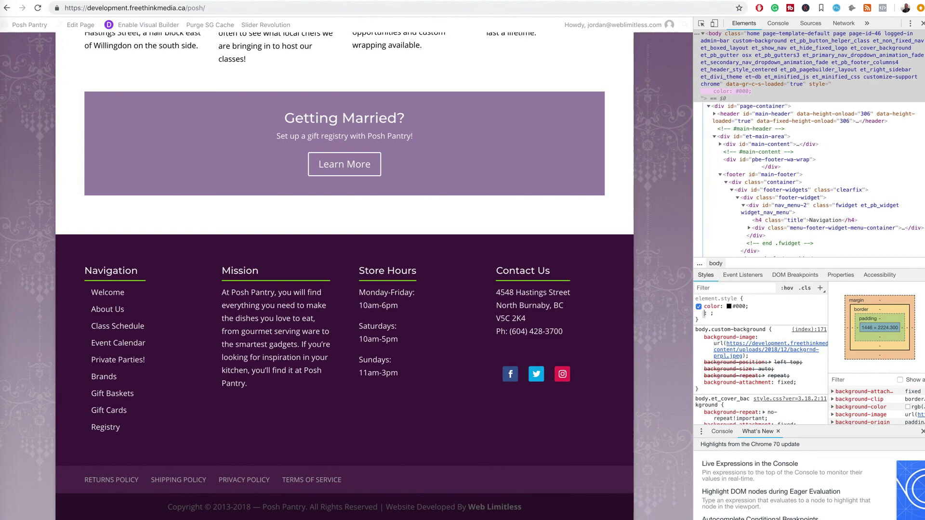
click(769, 322)
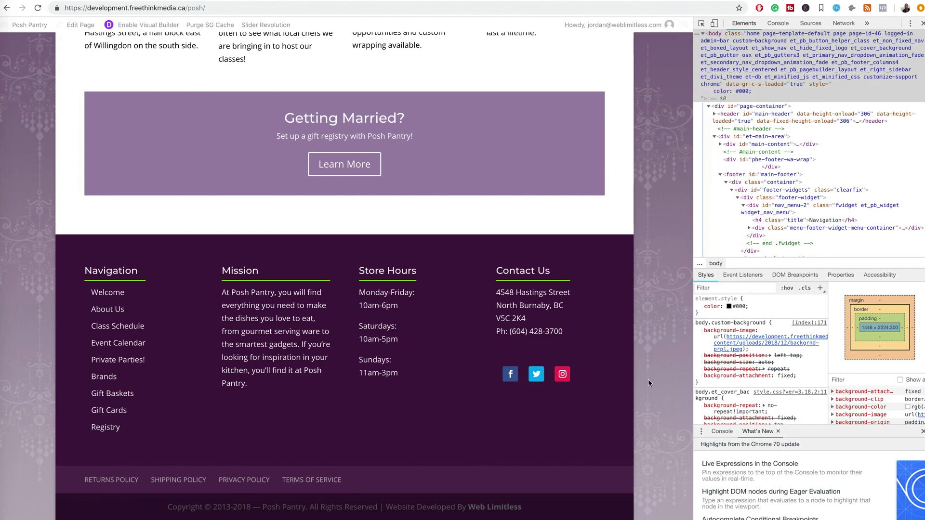
scroll(653, 311, up, 12)
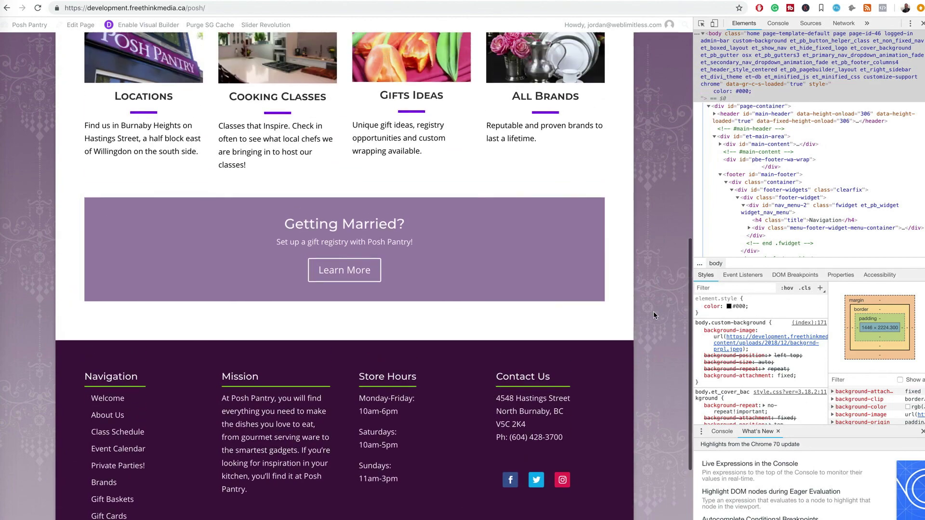
Eyedrop the green bar, the dark purple border, then the light purple background (#ab9eaf) into the body colour
scroll(653, 311, up, 2)
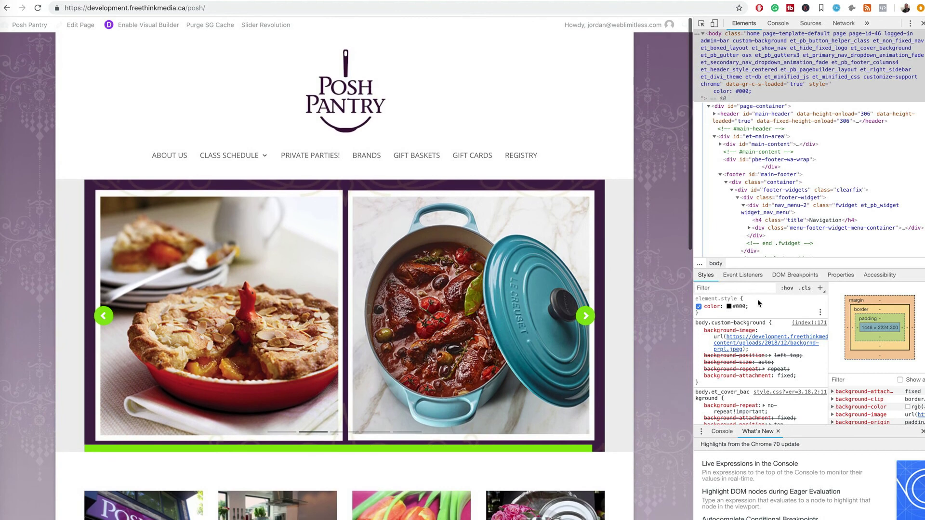
click(729, 307)
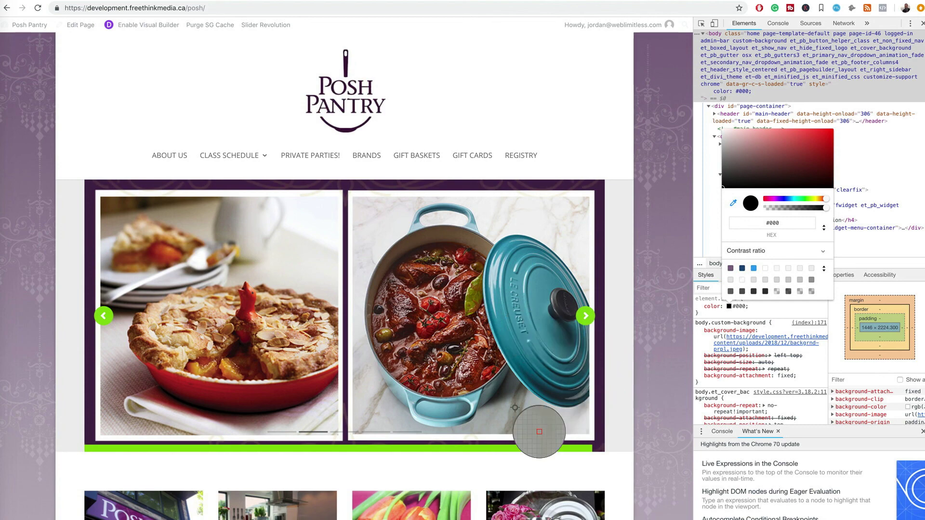
click(486, 449)
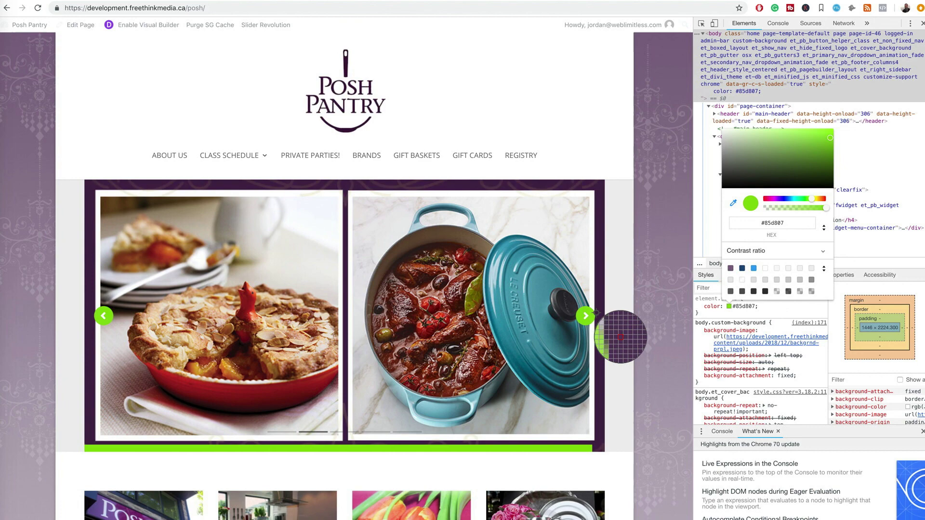
click(596, 314)
scroll(598, 357, down, 3)
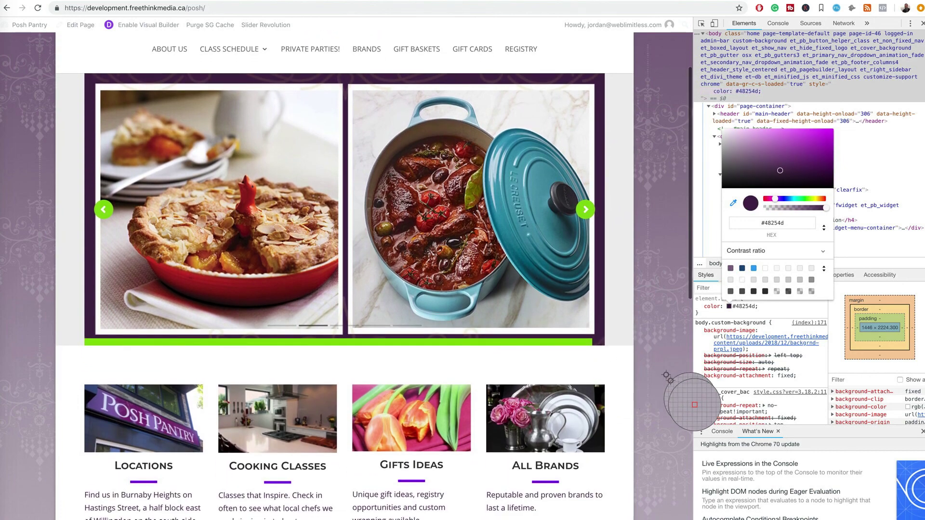
click(656, 280)
scroll(655, 279, up, 4)
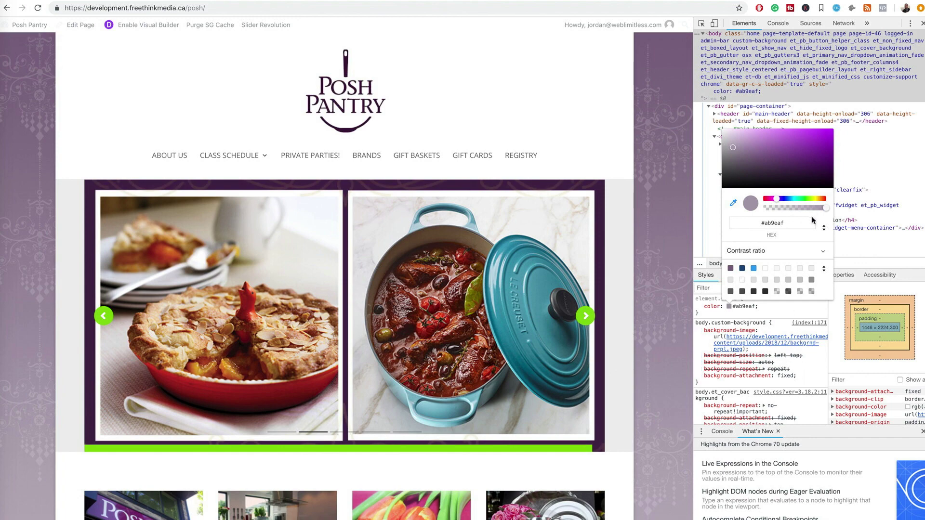
Lower the alpha to 0.93, show RGBA, and select rgba(171, 158, 175, 0.93)
click(823, 210)
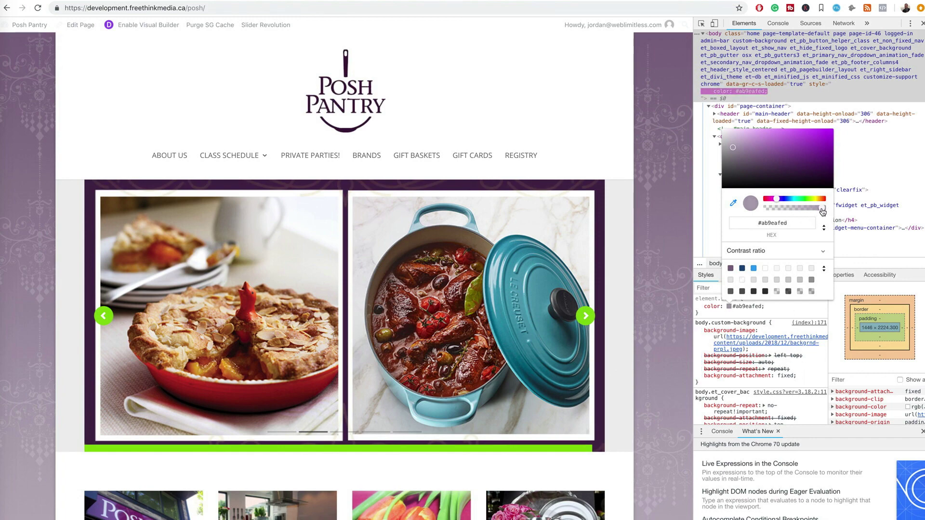
click(824, 228)
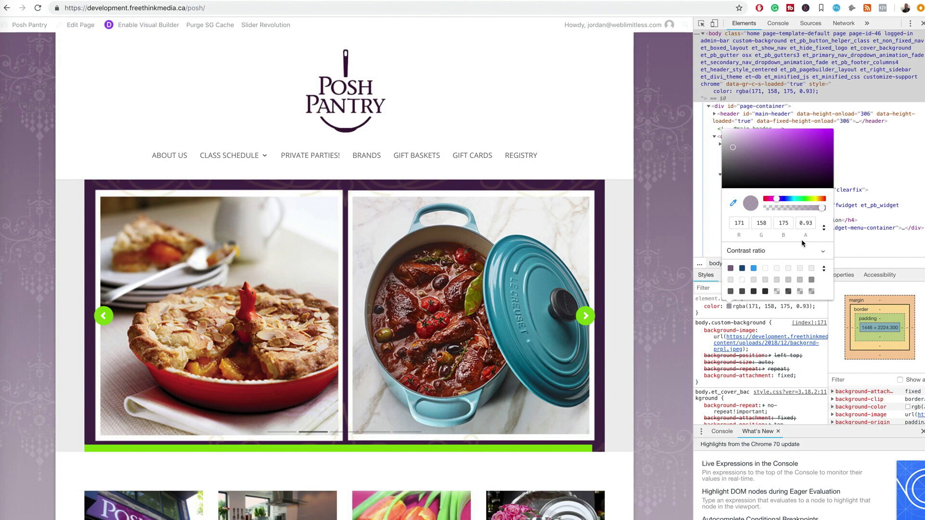
key(Escape)
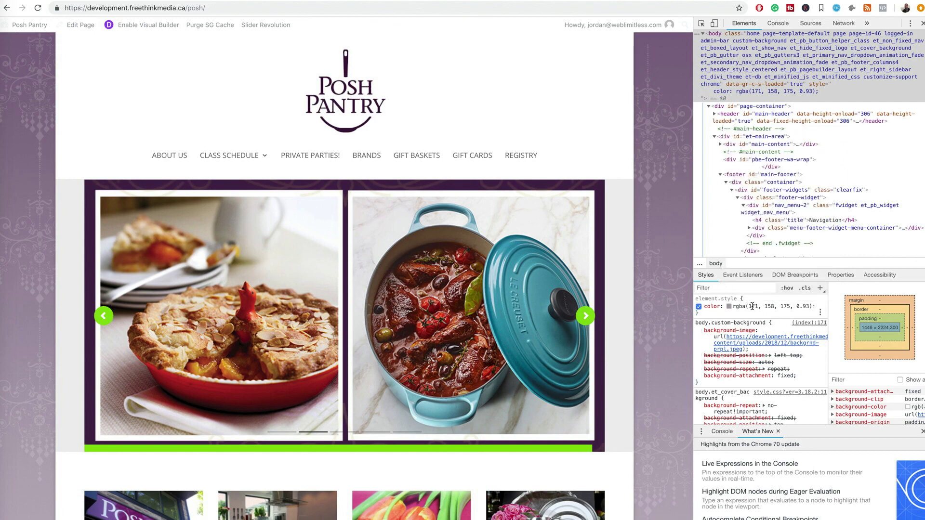
drag(750, 306, 809, 307)
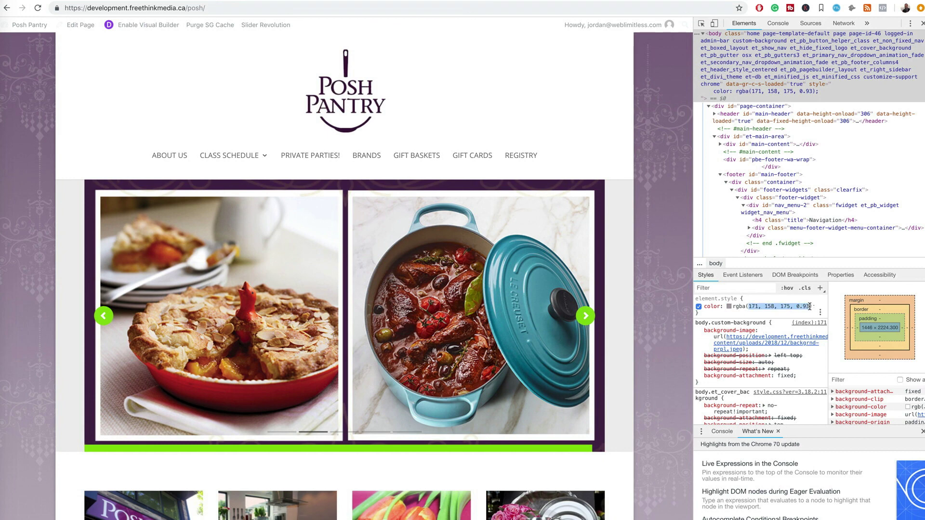